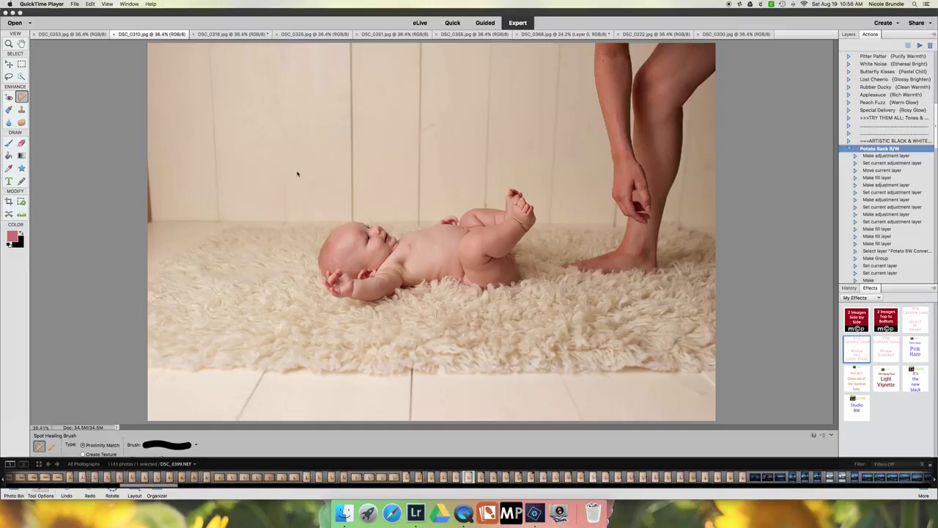
Duplicate the photo layer, rotate it −1.17°, scale it to 134.1%, reposition and commit
click(296, 173)
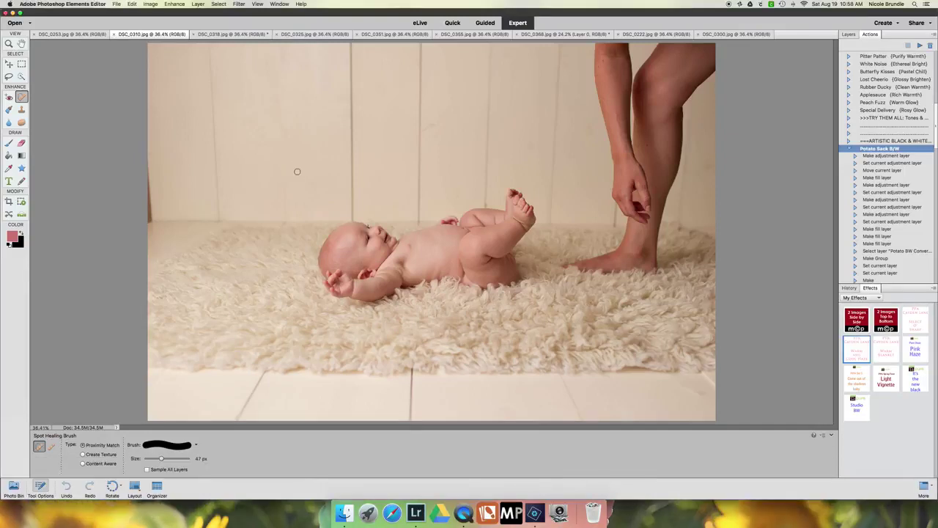
key(super+j)
key(super+t)
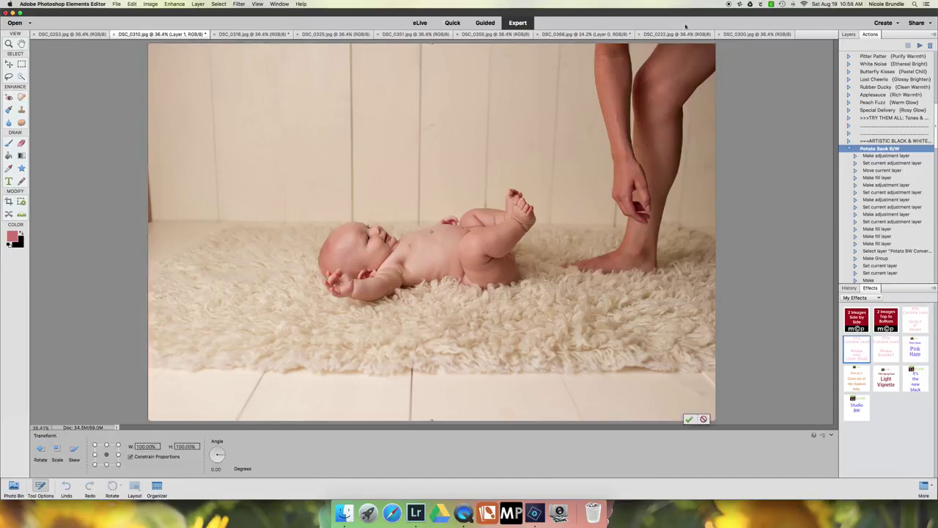
drag(764, 77, 763, 86)
drag(714, 43, 762, 26)
drag(599, 99, 603, 154)
drag(740, 76, 758, 67)
drag(660, 117, 606, 184)
key(j)
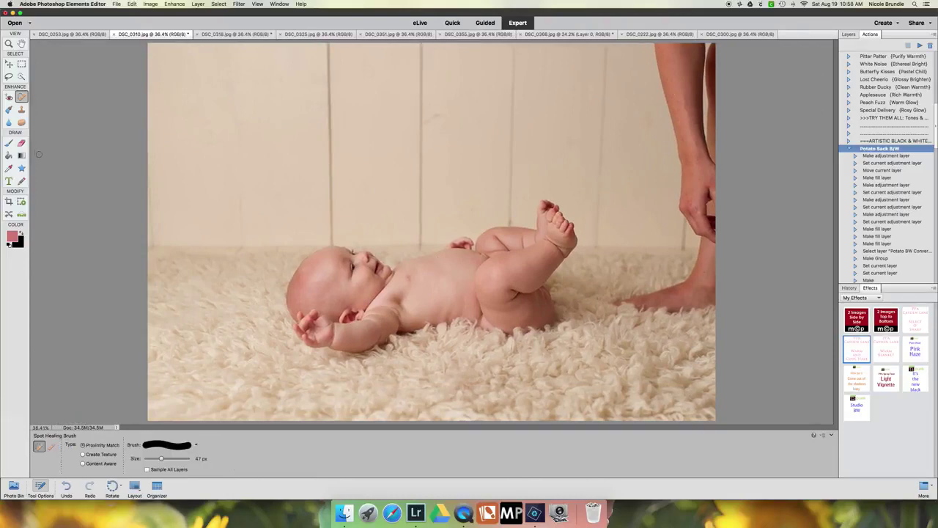
Marquee-select the adult's feet on the rug and content-aware fill them away
click(21, 65)
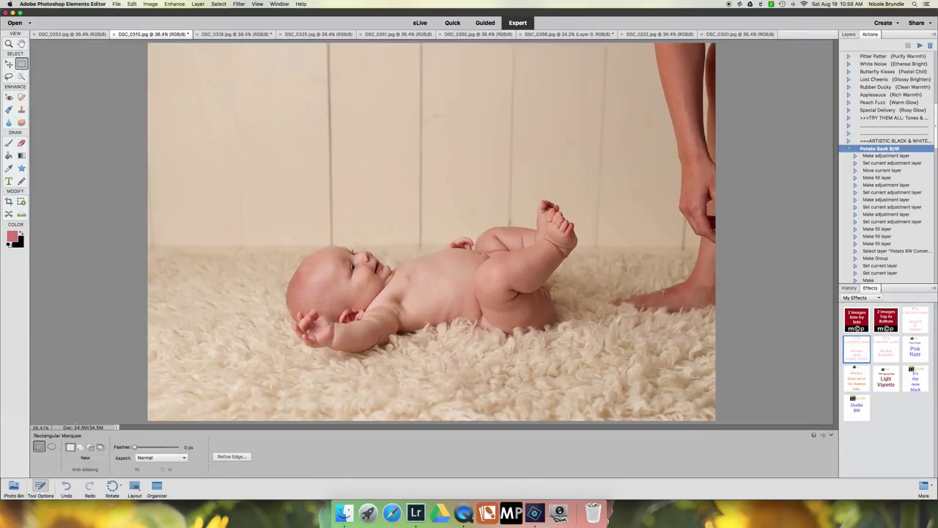
drag(607, 283, 715, 321)
right_click(699, 303)
click(680, 332)
click(609, 326)
drag(606, 278, 715, 317)
right_click(683, 297)
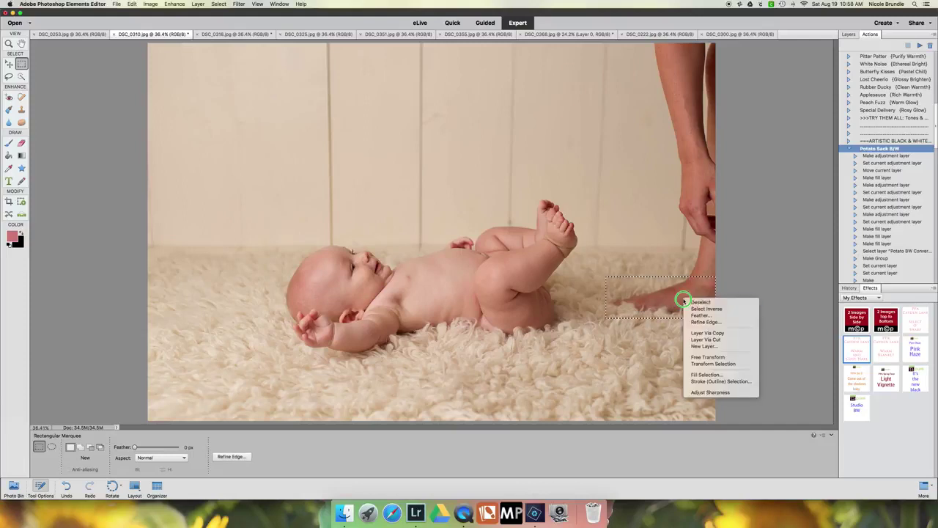
click(722, 377)
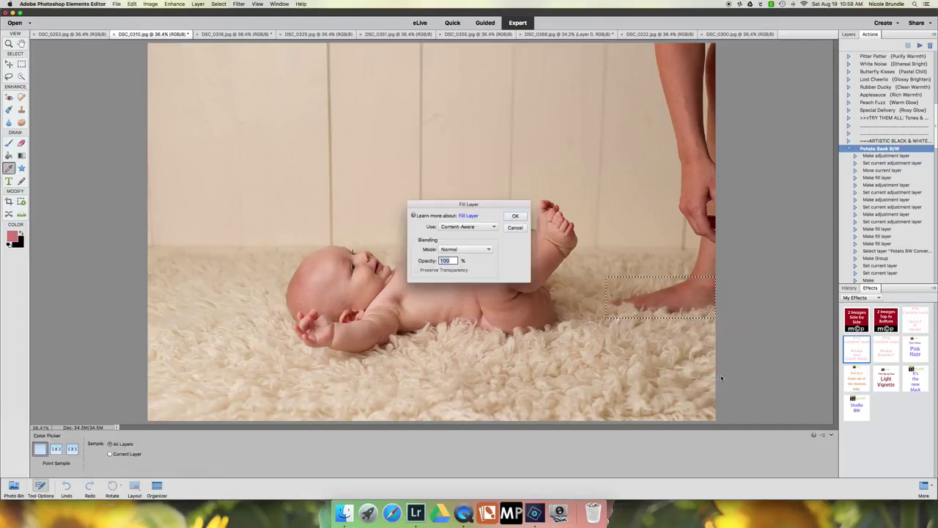
click(515, 217)
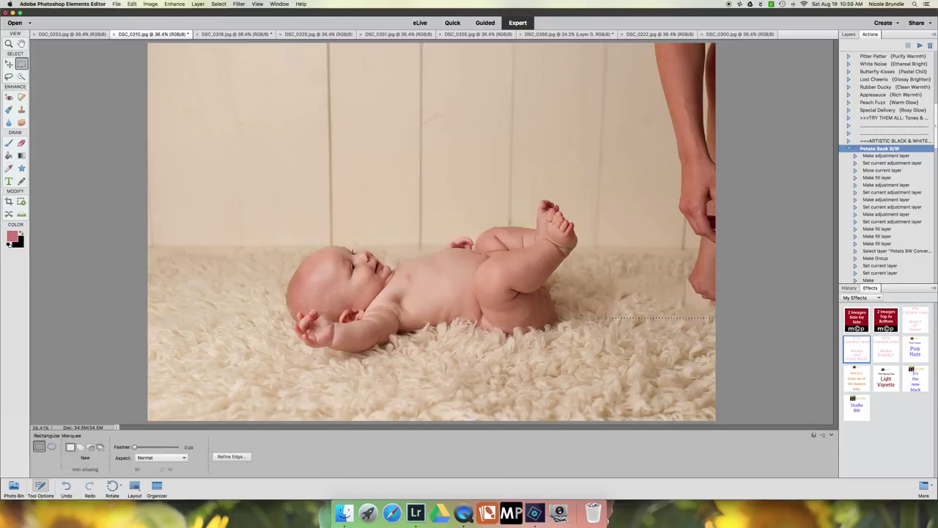
Content-aware fill the leftover foot and the remaining foot at the right edge
drag(617, 292, 687, 318)
right_click(669, 311)
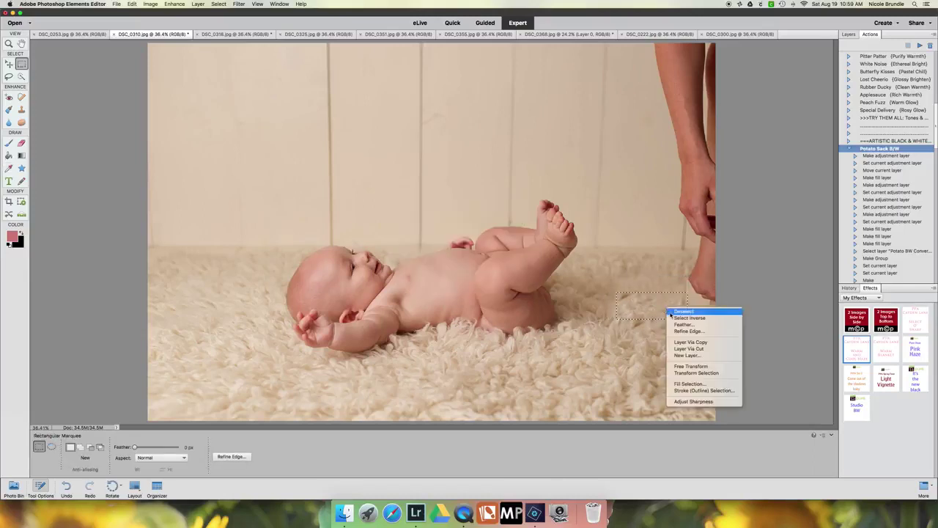
click(685, 384)
key(Return)
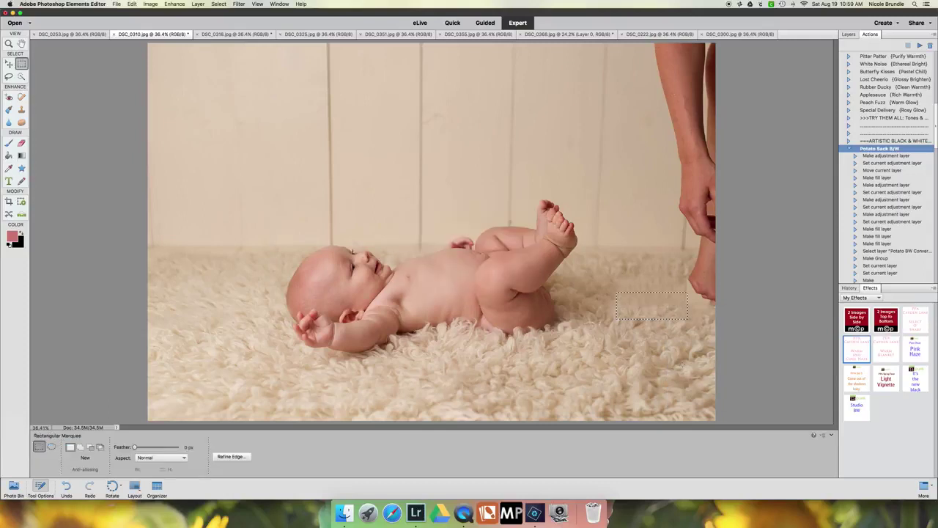
drag(685, 252, 726, 311)
right_click(699, 284)
click(721, 361)
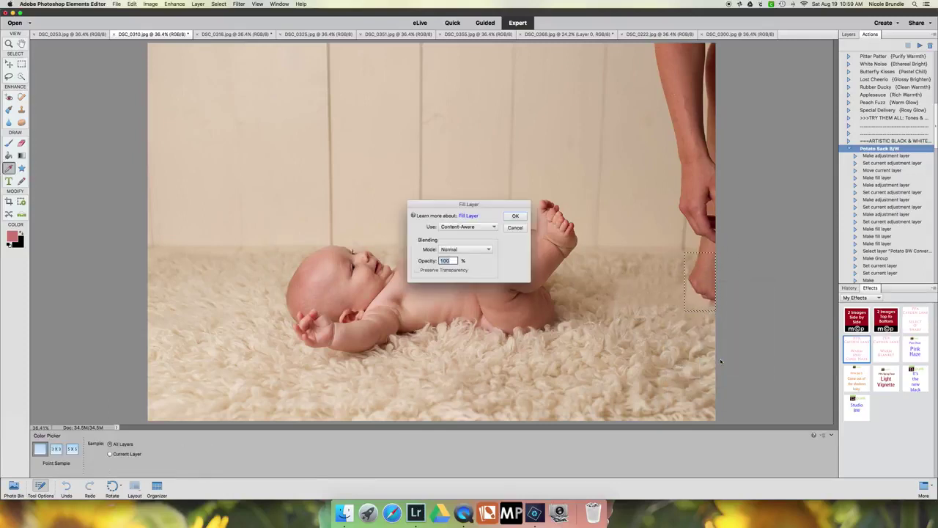
key(Return)
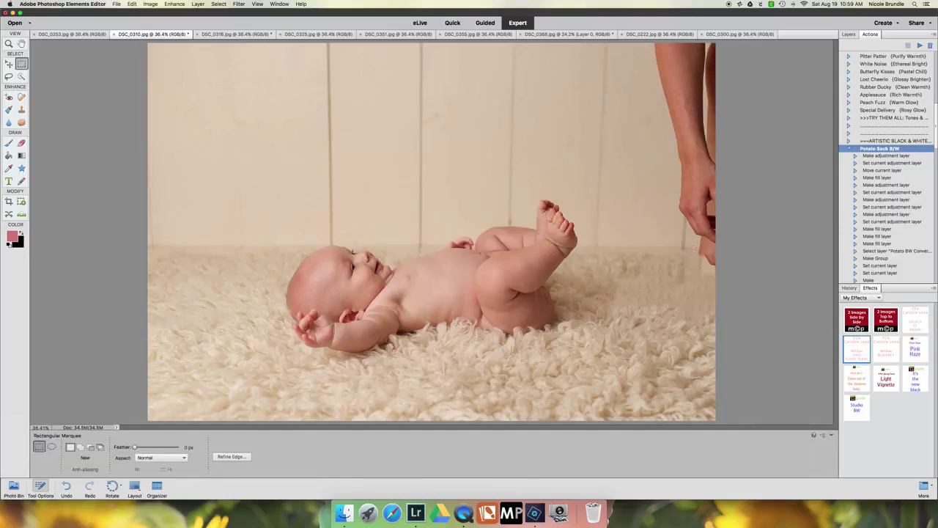
Fill the leftover skin at the right edge and select the adult's arm at top right
drag(693, 247, 714, 269)
right_click(711, 260)
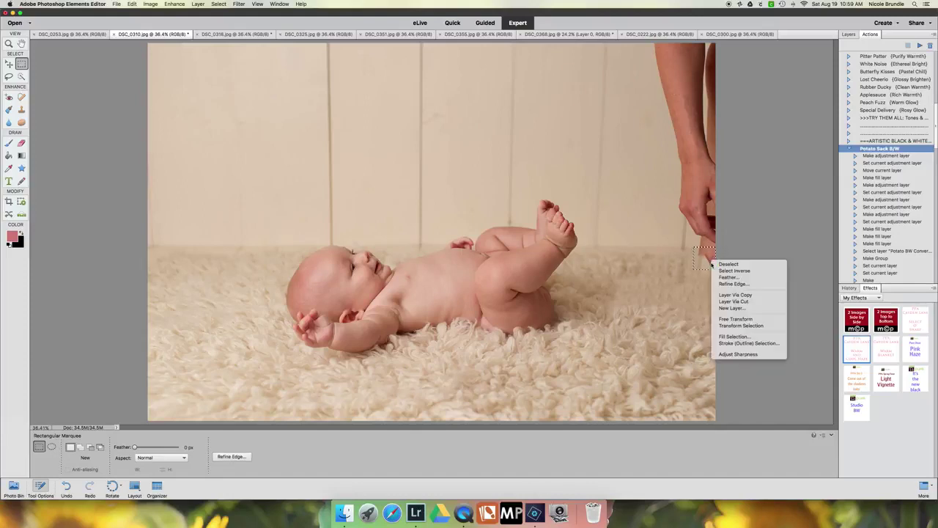
click(720, 335)
key(Return)
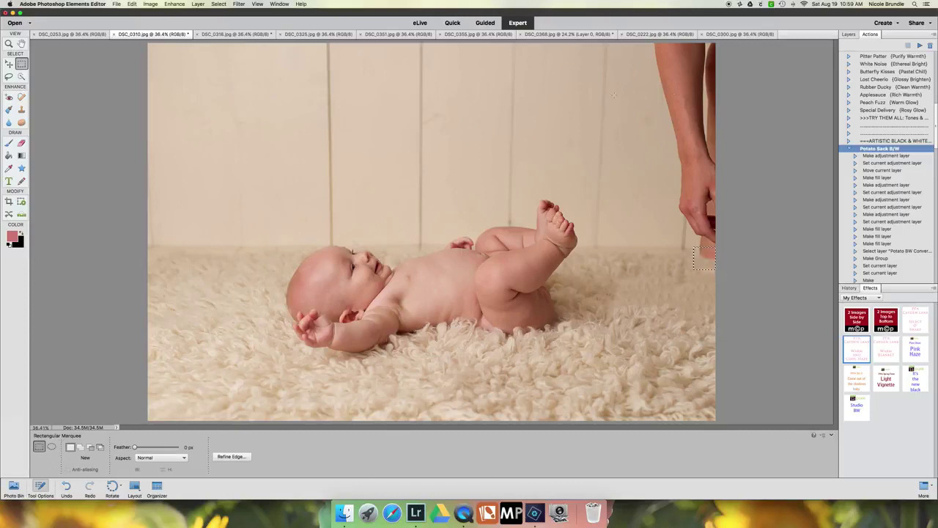
drag(651, 42, 714, 128)
Content-aware fill the adult's arm at the top right in two passes
right_click(682, 103)
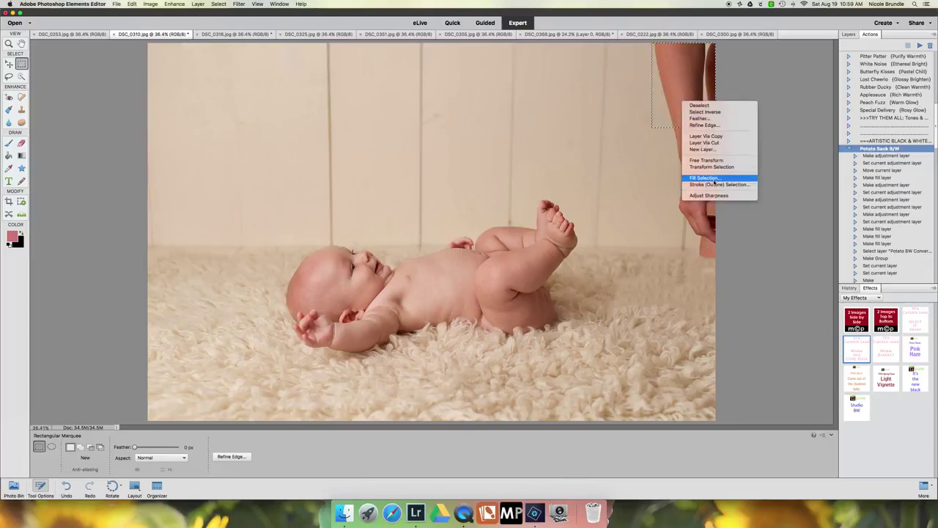
click(705, 180)
click(517, 219)
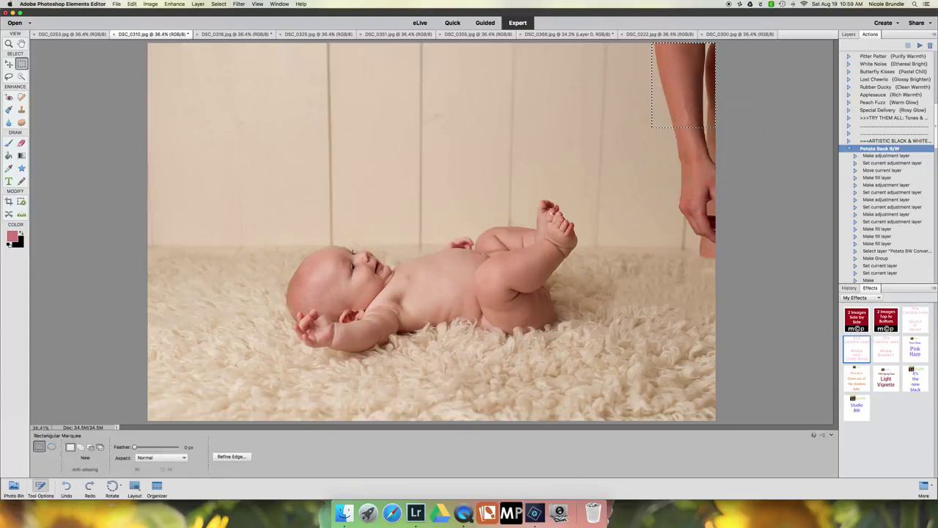
drag(666, 42, 729, 156)
right_click(711, 139)
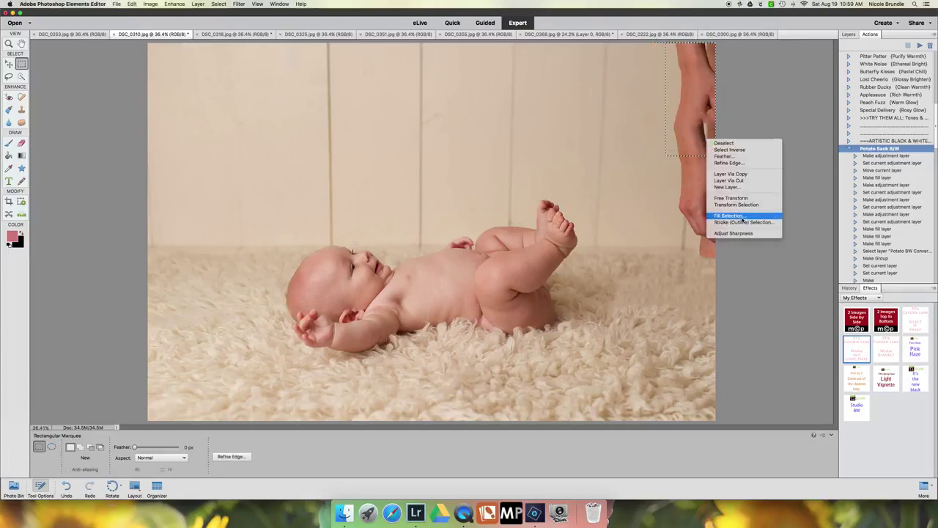
click(733, 214)
key(Return)
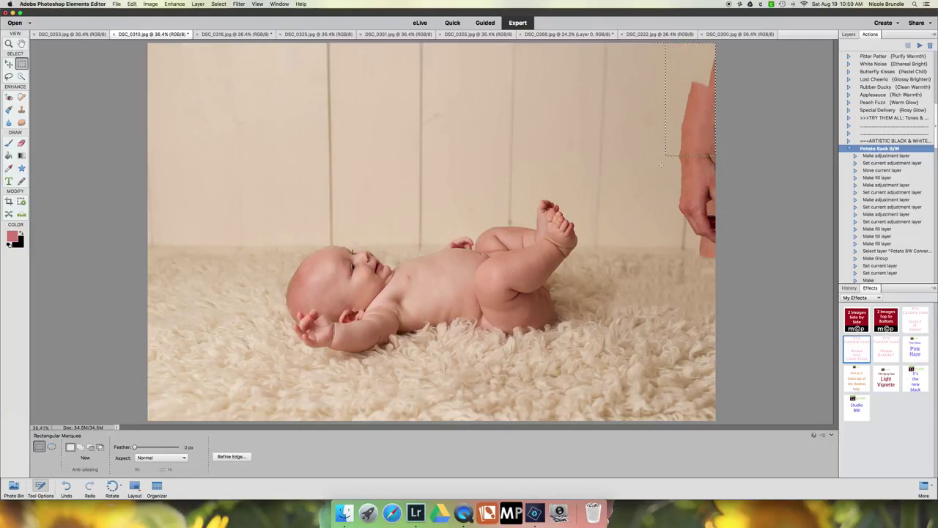
Content-aware fill two more parts of the arm at the top right
drag(675, 70, 724, 145)
right_click(703, 104)
click(725, 183)
key(Return)
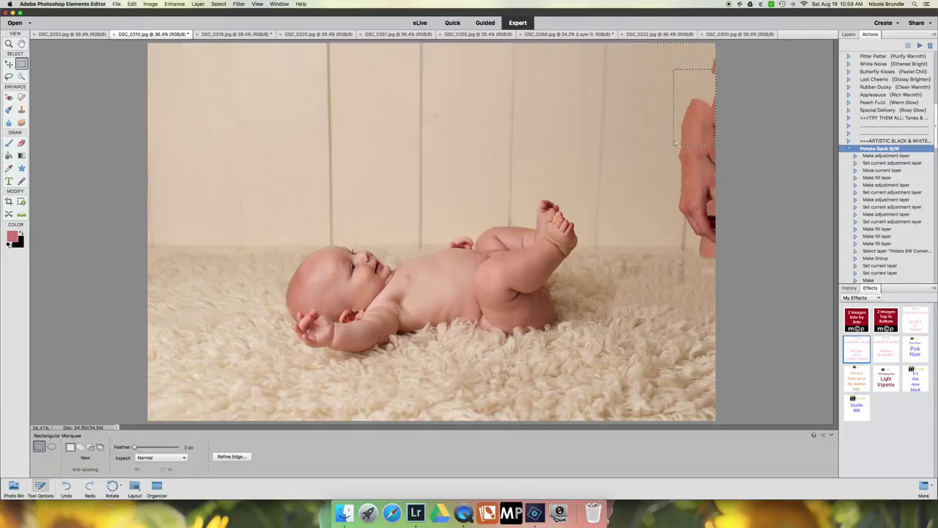
key(m)
drag(652, 42, 716, 73)
right_click(709, 63)
click(727, 147)
key(Return)
Fill the remaining arm and the hand at the right edge with surrounding content
key(m)
drag(669, 91, 724, 219)
right_click(698, 186)
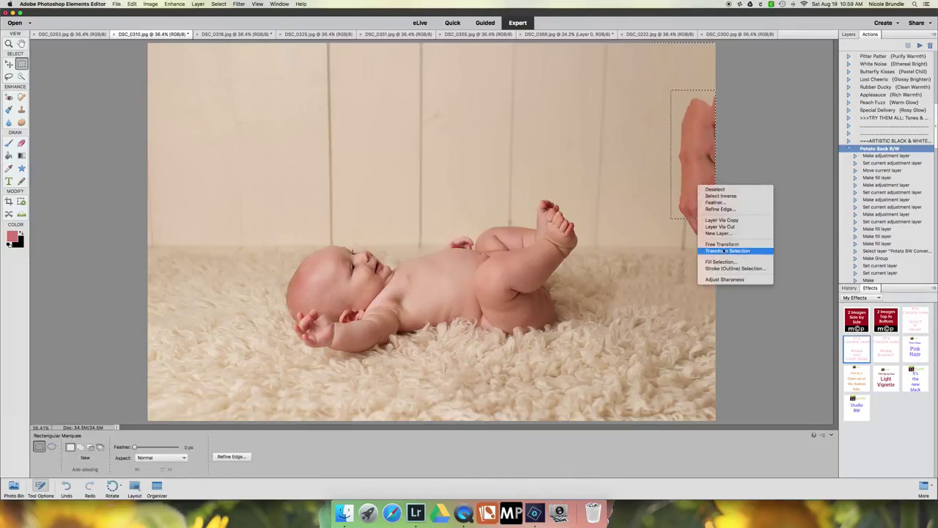
click(722, 261)
key(Return)
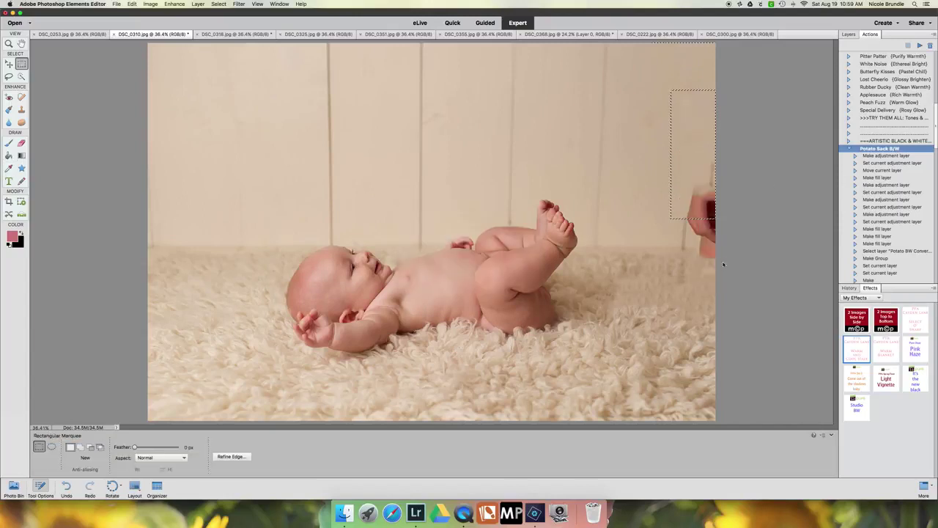
key(m)
mouse_move(681, 145)
mouse_down()
mouse_move(698, 208)
mouse_move(728, 230)
mouse_move(728, 250)
mouse_up()
right_click(700, 206)
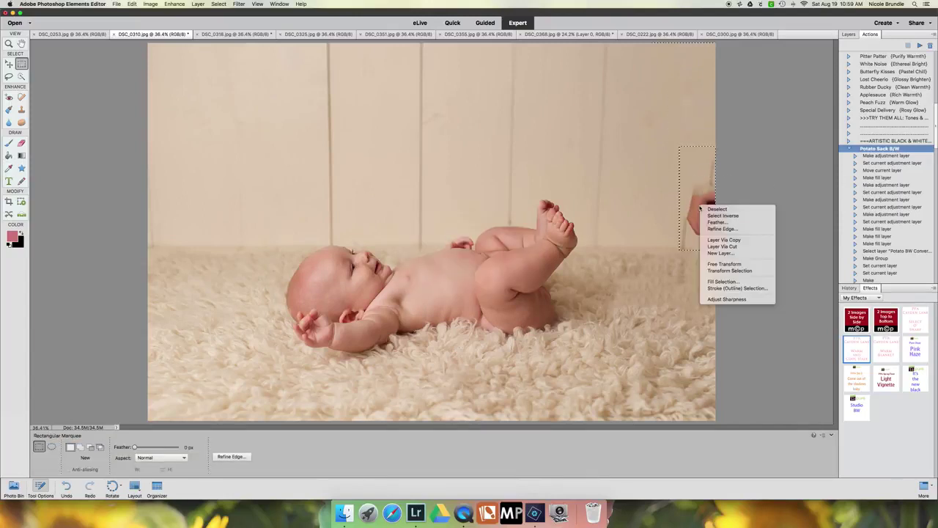
click(726, 288)
key(Return)
click(712, 277)
Fill the leftover patch at the right edge and transform a small selected area
drag(679, 211, 720, 257)
right_click(706, 242)
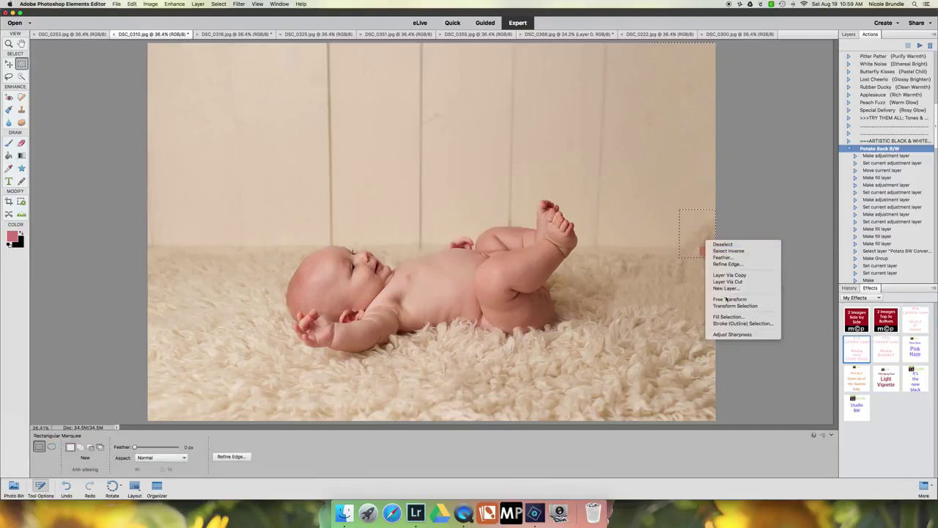
click(725, 317)
key(Return)
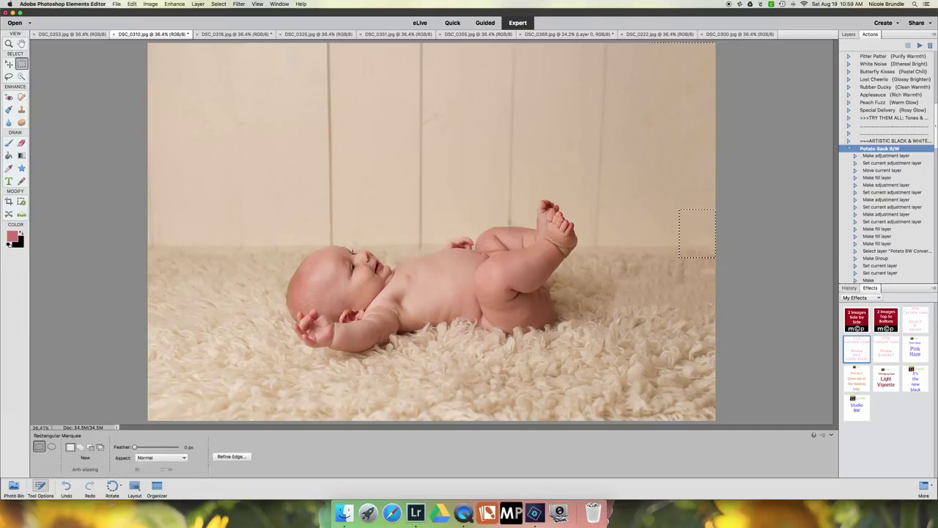
drag(681, 250, 717, 263)
right_click(707, 256)
click(728, 317)
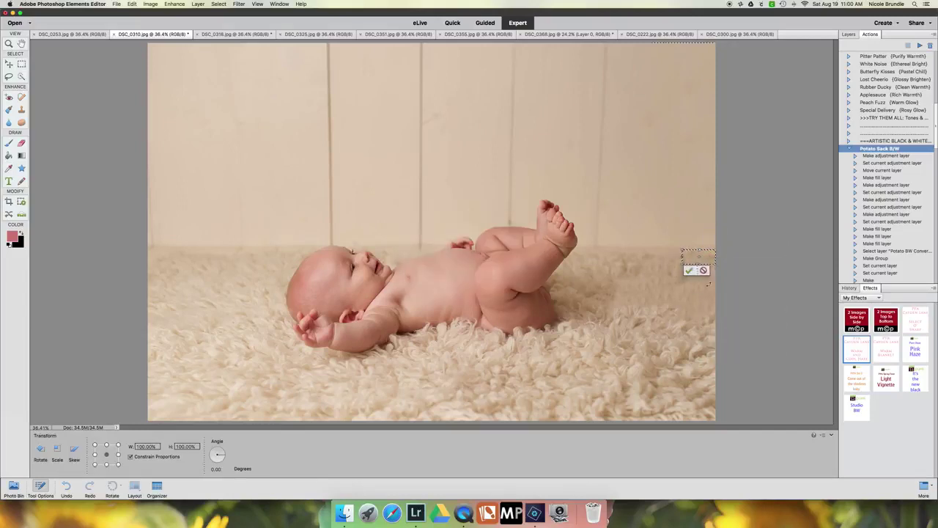
click(702, 271)
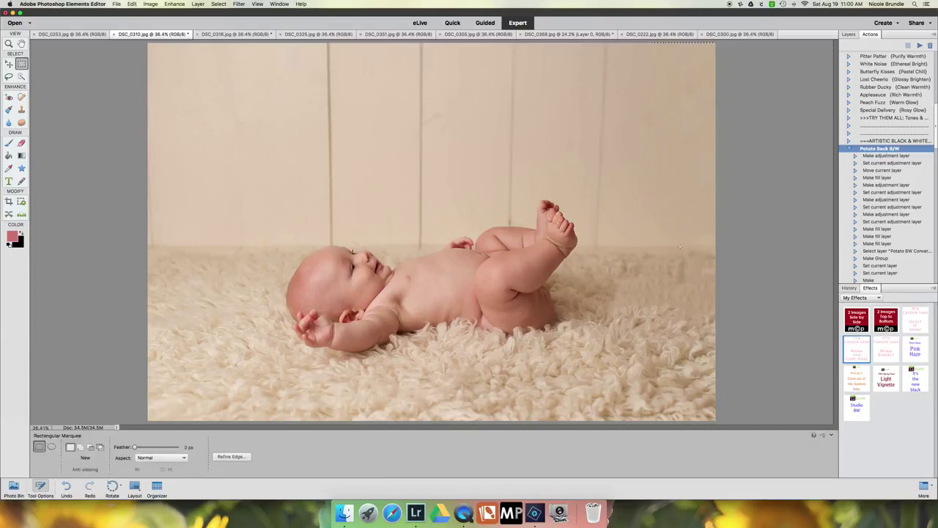
Content-aware fill the patch where the wall meets the rug at the right
drag(682, 248, 716, 262)
right_click(710, 254)
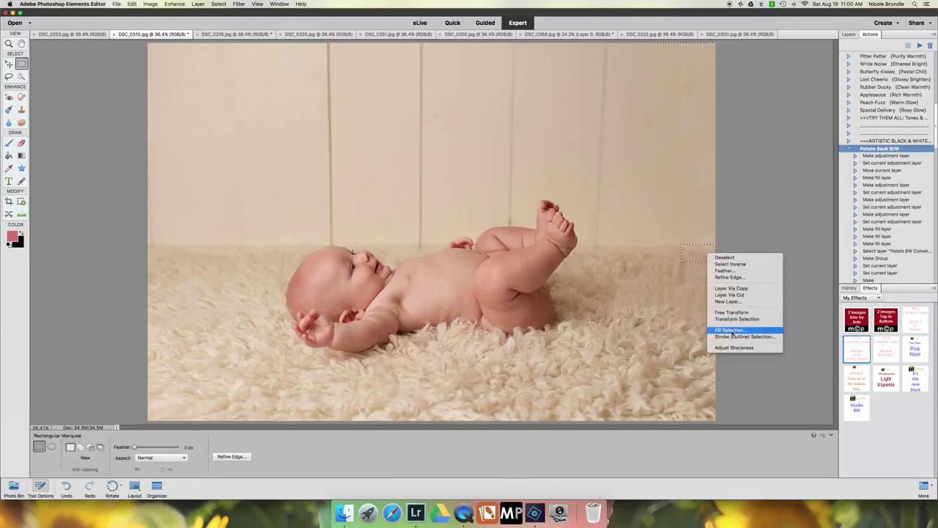
click(729, 329)
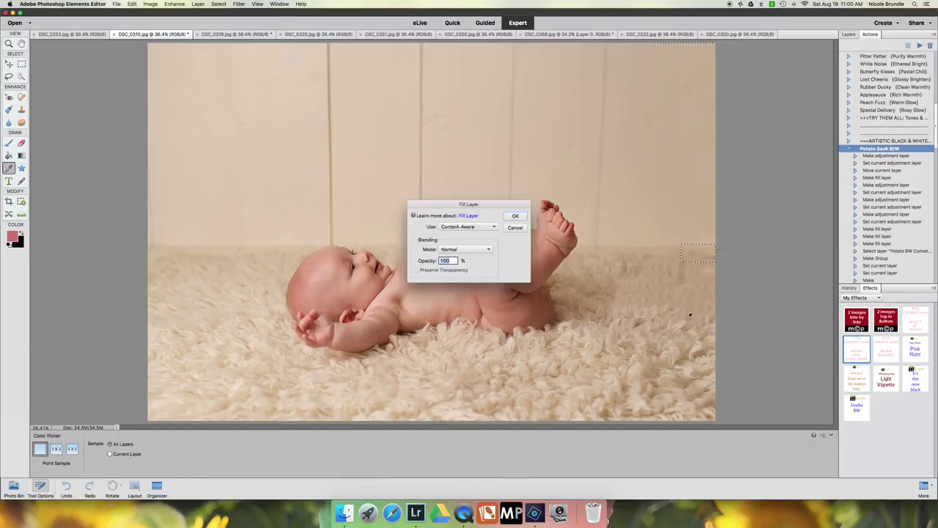
click(517, 216)
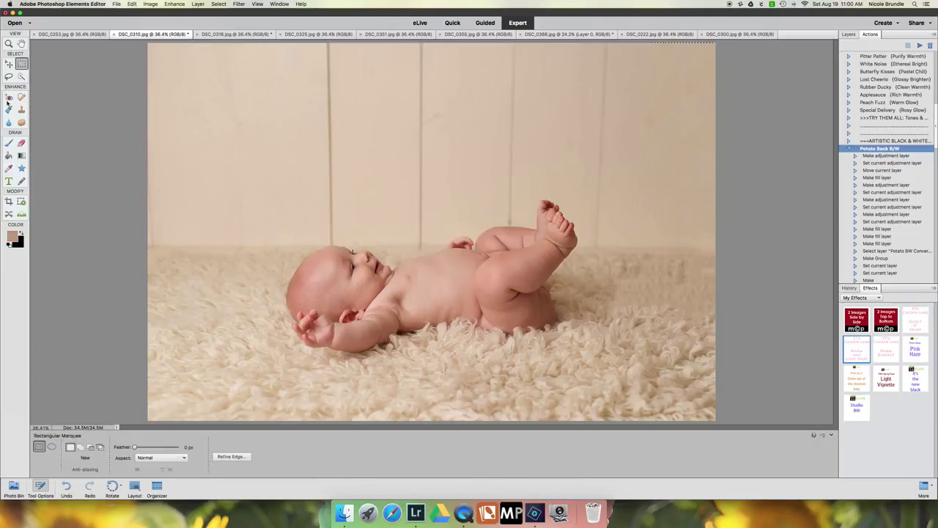
Choose the Brush and set it to 974 px at about 24% opacity
click(9, 143)
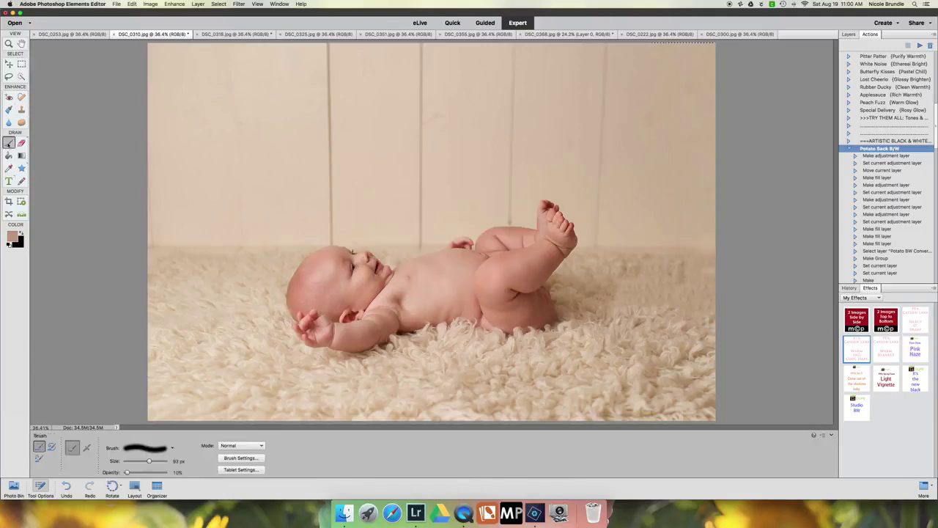
click(135, 473)
drag(136, 473, 134, 472)
click(157, 461)
With the Clone Stamp, sample the rug and paint its texture over the fur right of the baby
click(21, 109)
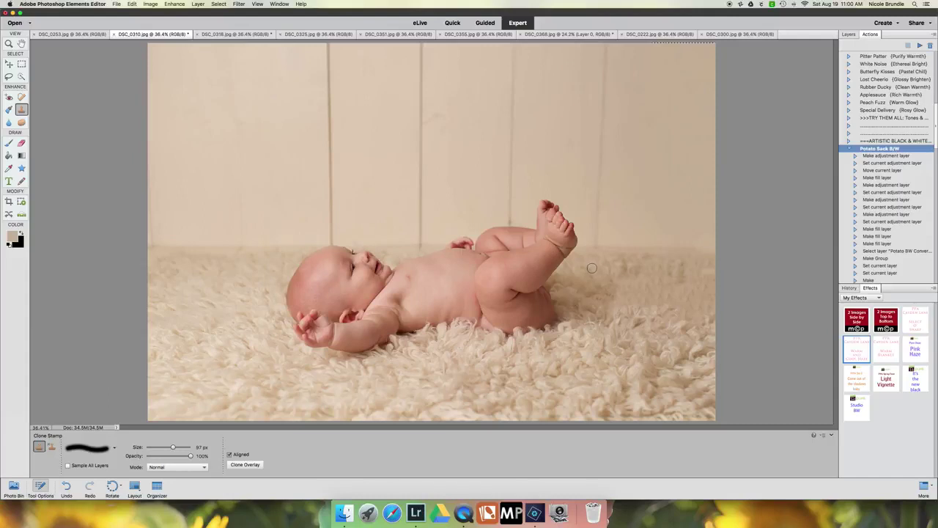
alt+click(629, 279)
key(super+z)
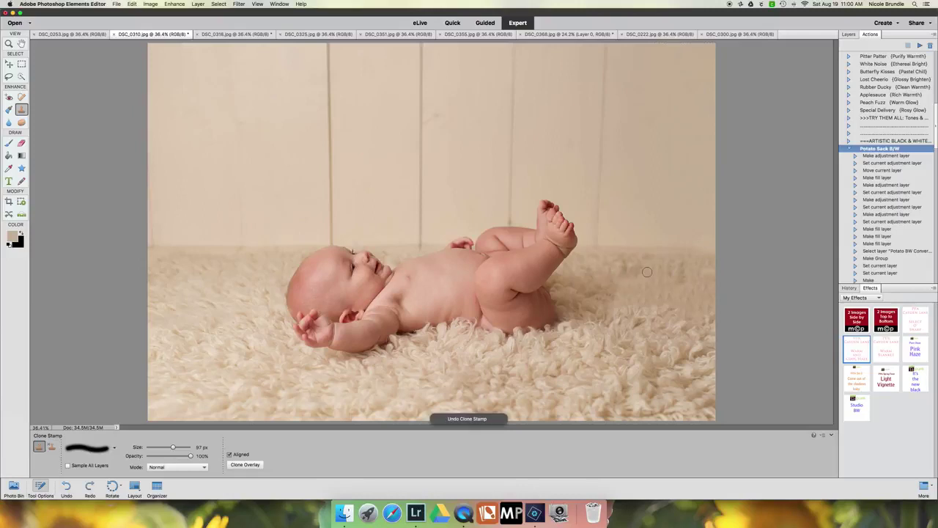
right_click(647, 272)
key(Escape)
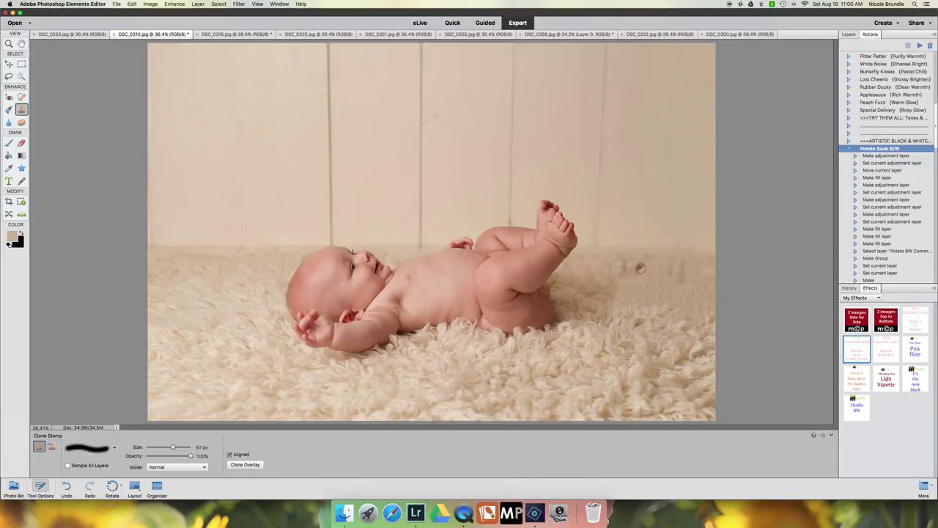
key(super+z)
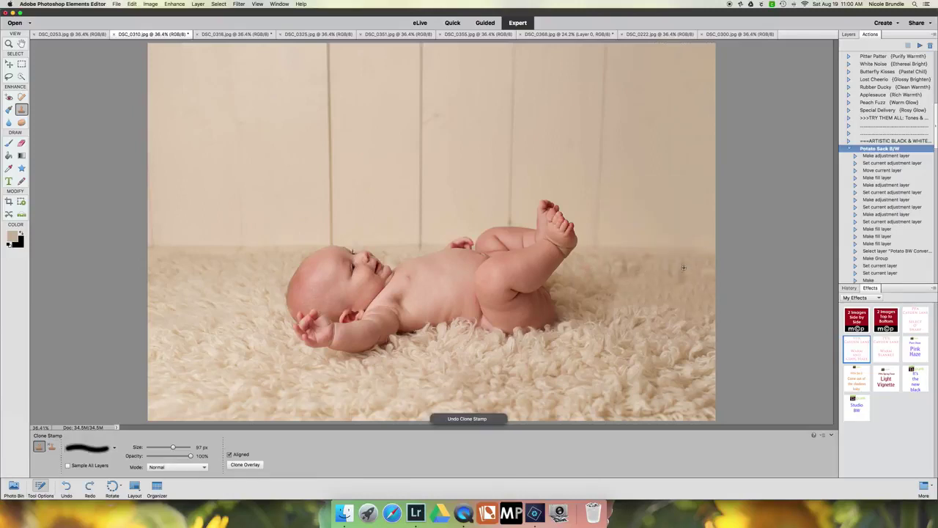
drag(672, 291, 648, 293)
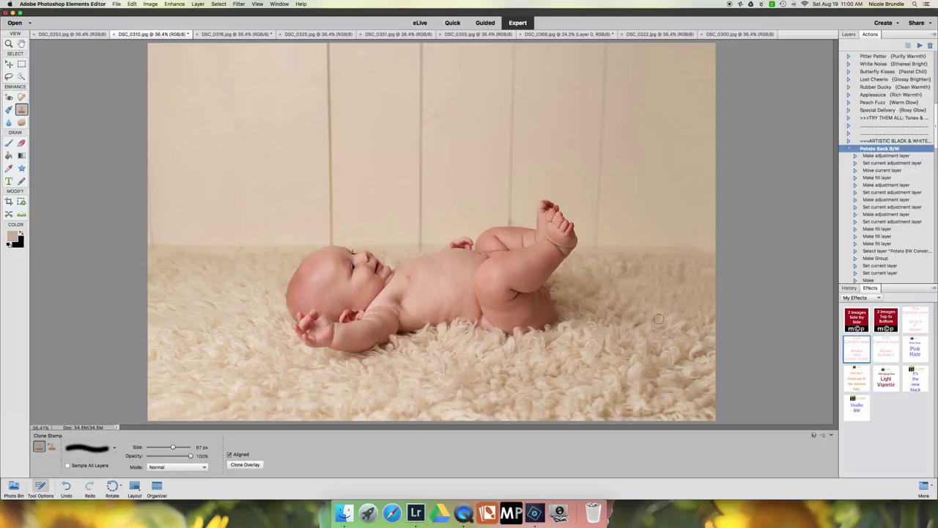
Spot-heal the marks and streaks in the fur to the right of the baby
click(22, 97)
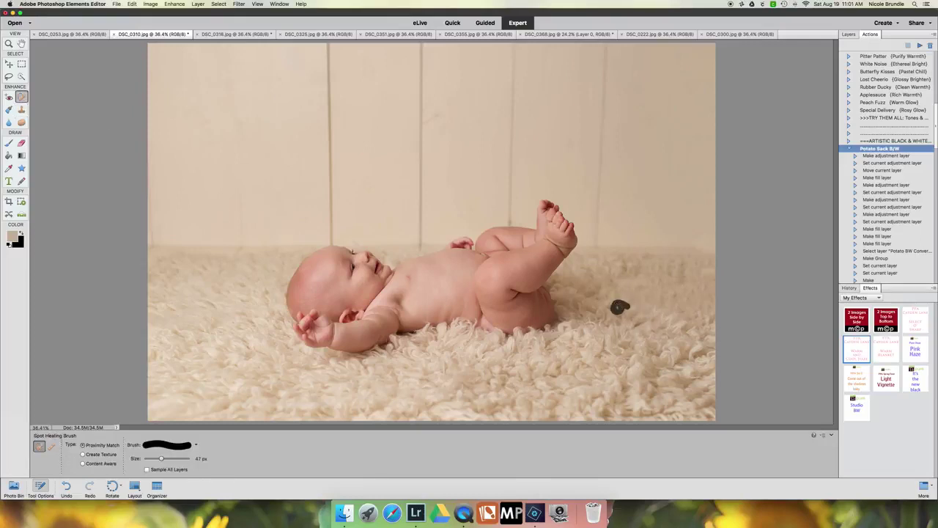
click(658, 306)
mouse_move(658, 306)
mouse_down()
mouse_move(685, 281)
mouse_move(627, 298)
mouse_move(628, 275)
mouse_move(707, 293)
mouse_up()
mouse_move(696, 272)
mouse_down()
mouse_move(695, 293)
mouse_move(676, 296)
mouse_up()
drag(600, 287, 631, 267)
drag(708, 319, 672, 320)
mouse_move(667, 324)
mouse_down()
mouse_move(637, 325)
mouse_move(625, 306)
mouse_move(686, 327)
mouse_up()
mouse_move(685, 283)
mouse_down()
mouse_move(682, 274)
mouse_move(680, 295)
mouse_up()
Return to the Brush at 1484 px and 17% opacity, and zoom out on the photo
click(8, 144)
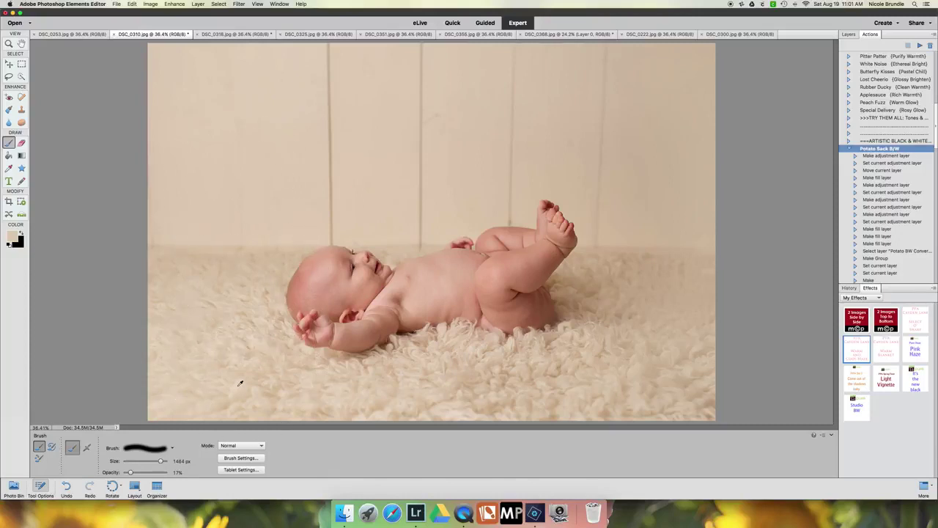
scroll(240, 382, down, 2)
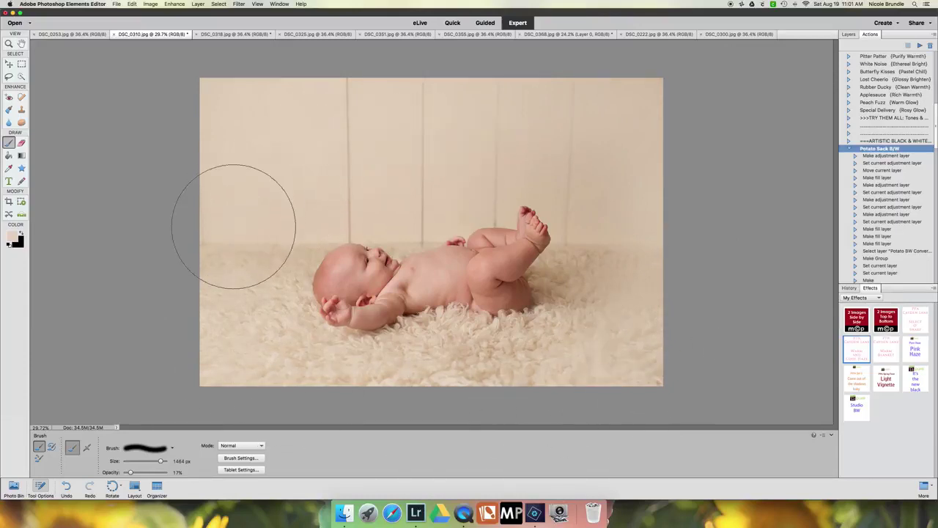
Fit the photo to the window, then zoom in twice on the baby to about 67%
key(z)
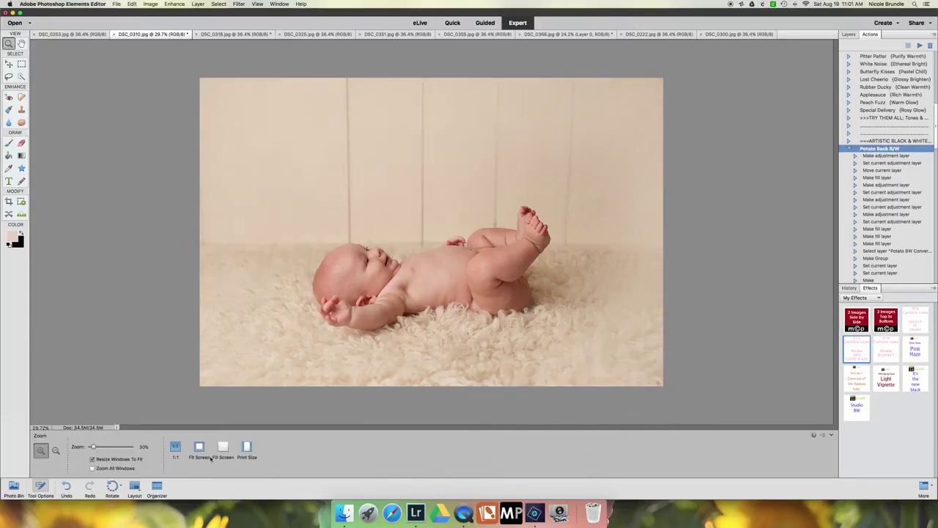
click(200, 448)
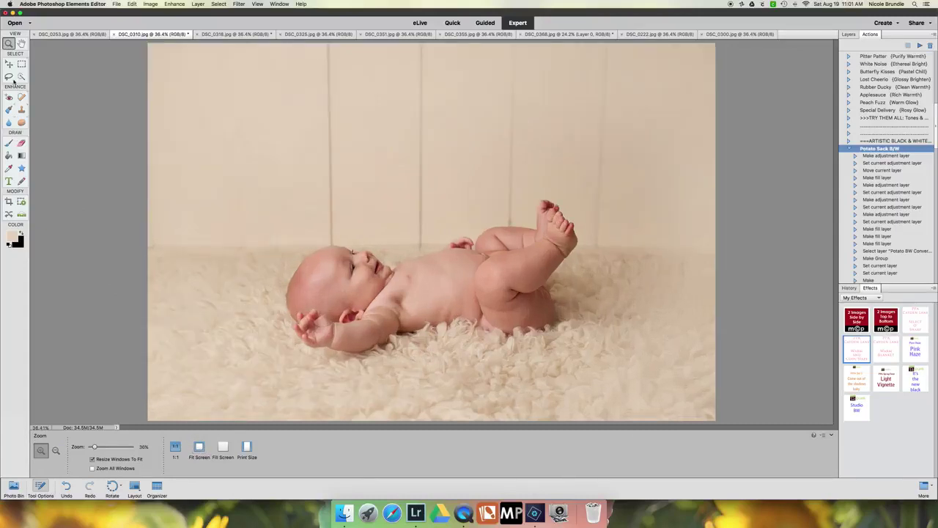
click(350, 291)
click(467, 239)
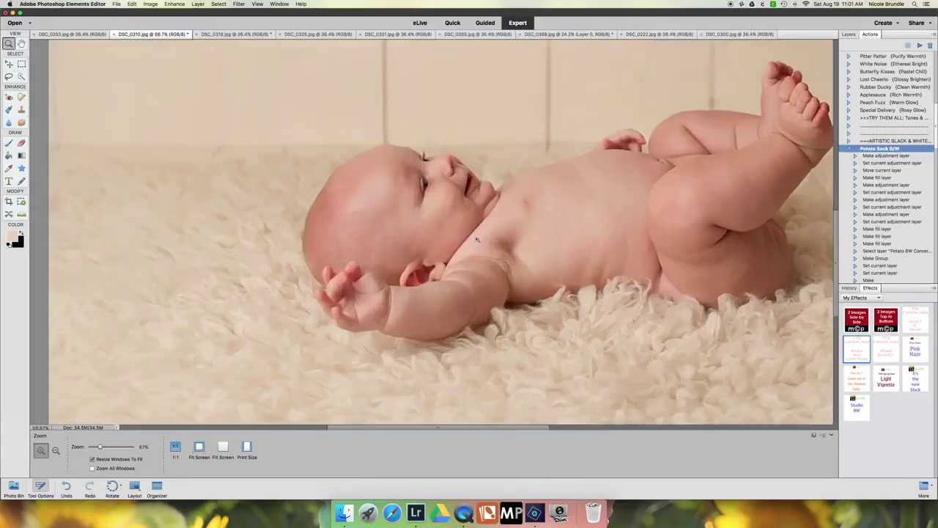
scroll(554, 246, right, 5)
scroll(542, 251, left, 2)
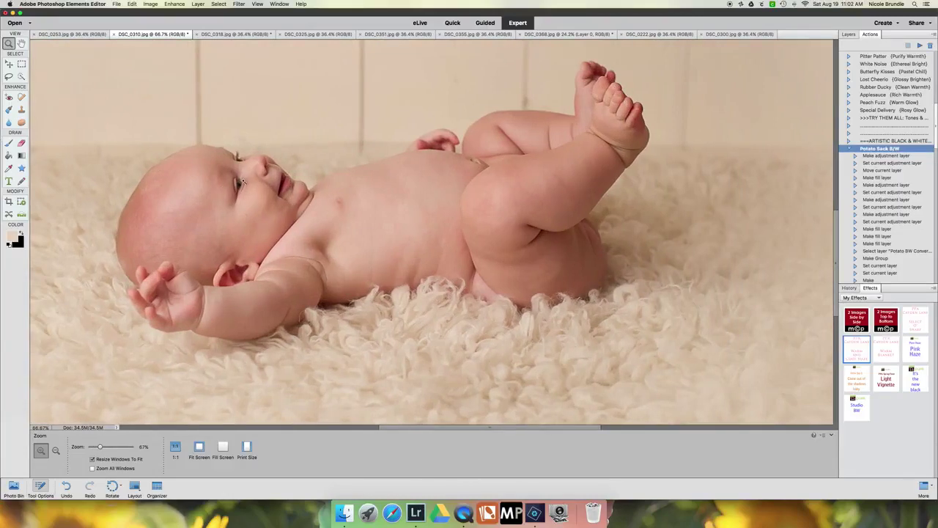
Set the Spot Healing Brush to 16 px, then return to the paint Brush
click(22, 96)
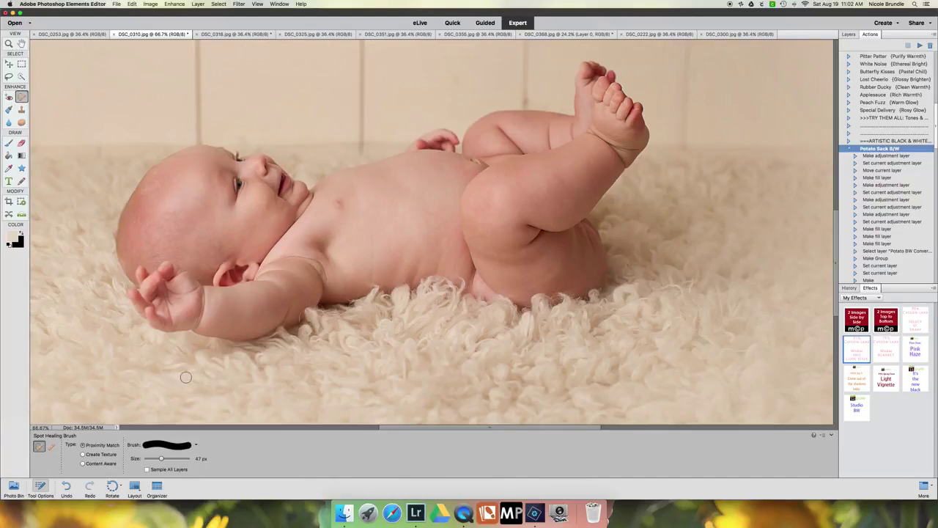
click(149, 459)
click(9, 143)
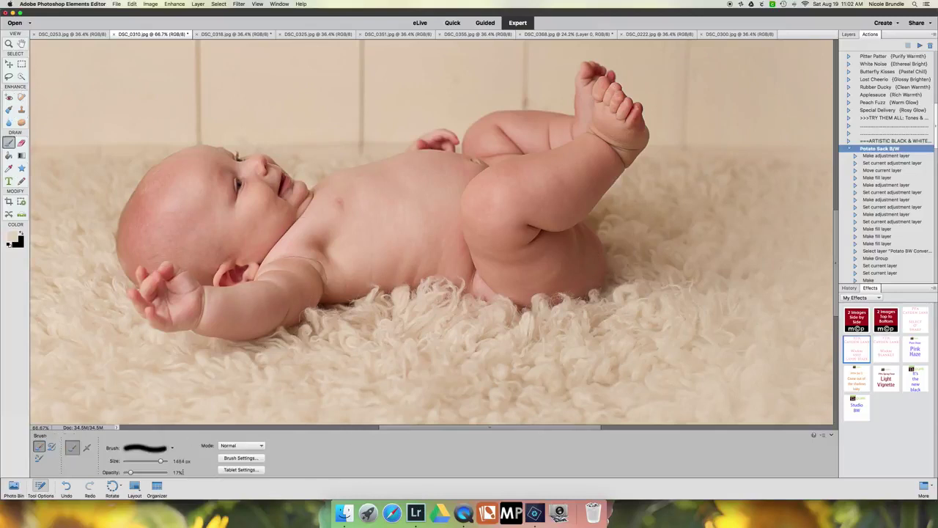
Sample a light skin tone from the face and paint it over the cheek, jaw and neck
alt+click(588, 254)
alt+click(614, 236)
alt+click(245, 169)
mouse_move(245, 216)
mouse_down()
mouse_move(255, 239)
mouse_move(276, 227)
mouse_move(257, 252)
mouse_up()
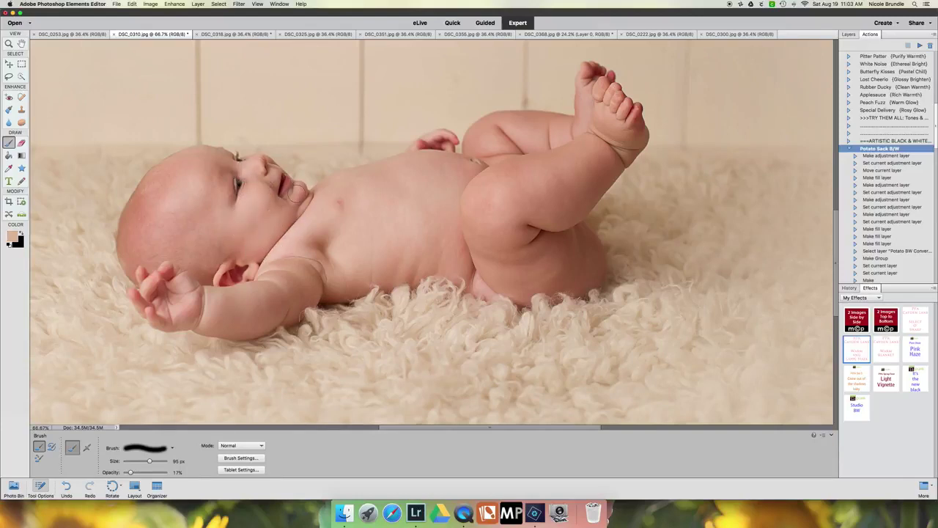
mouse_move(298, 190)
mouse_down()
mouse_move(287, 218)
mouse_move(235, 221)
mouse_move(220, 197)
mouse_move(230, 246)
mouse_up()
Resize the brush to 205 px, sample tummy tones, and paint the knee, tummy and upper arm
drag(154, 461, 157, 461)
drag(153, 461, 155, 461)
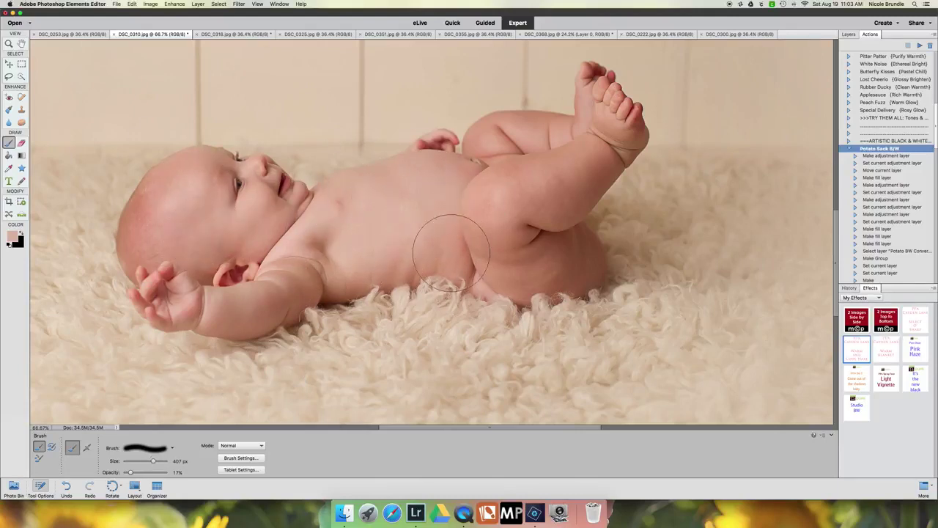
drag(153, 460, 151, 460)
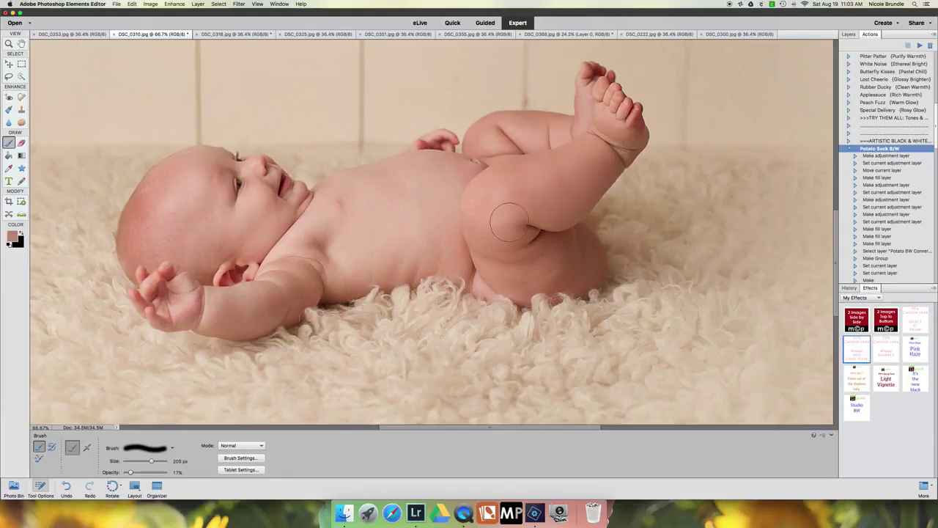
alt+click(575, 269)
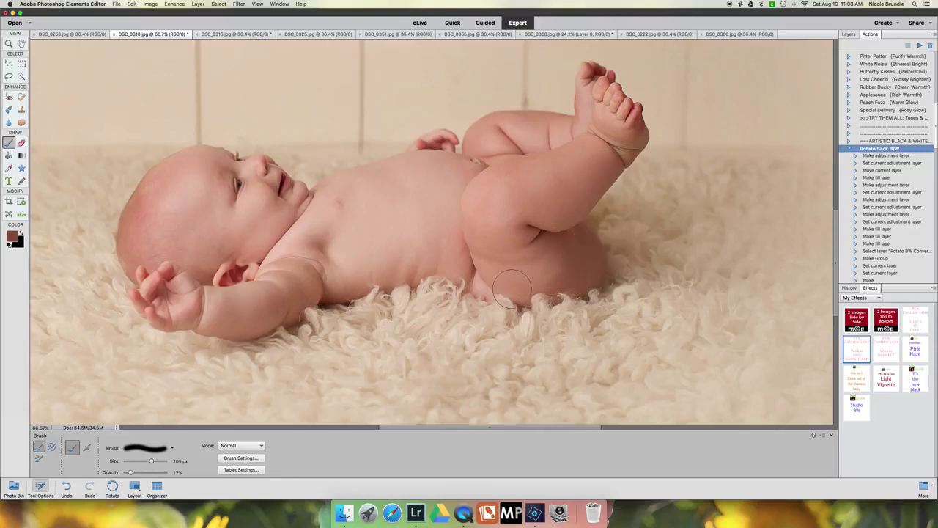
alt+click(480, 281)
mouse_move(485, 136)
mouse_down()
mouse_move(498, 125)
mouse_move(535, 133)
mouse_up()
click(430, 171)
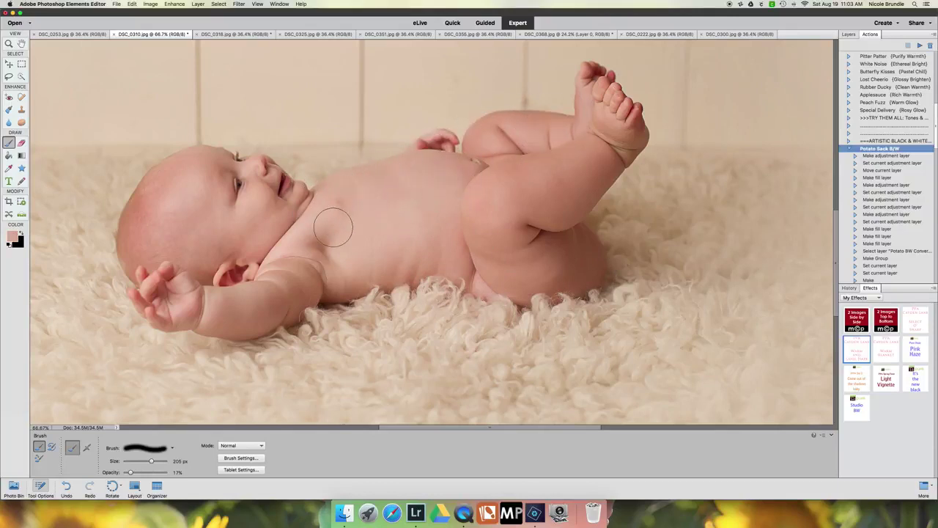
mouse_move(270, 296)
mouse_down()
mouse_move(211, 320)
mouse_move(246, 316)
mouse_move(286, 282)
mouse_up()
Apply the Paint it SHARP effect and set the brush to 33 px at 100% opacity
double_click(909, 321)
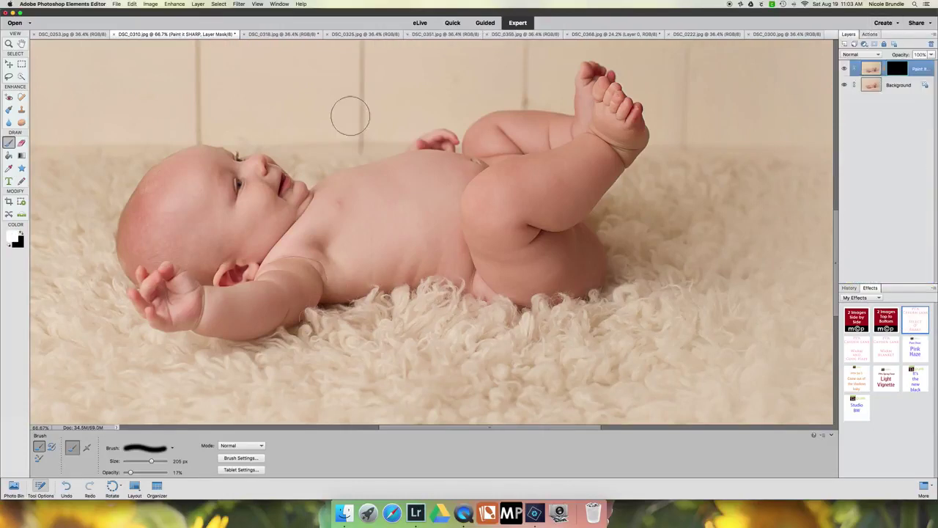
click(145, 462)
drag(131, 473, 180, 471)
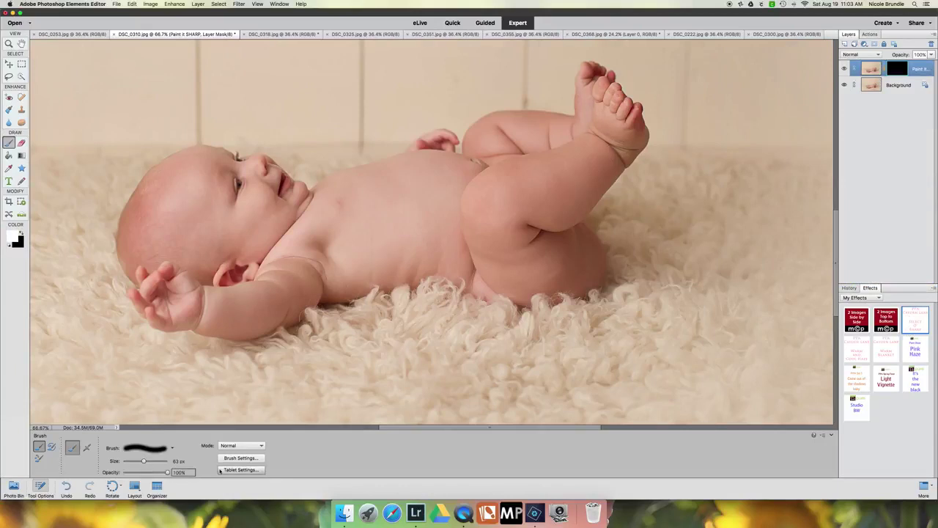
key(bracketleft)
key(bracketleft)
key(bracketleft)
Paint sharpening into the mask along the ankle, shin and over the baby's head
drag(621, 156, 631, 148)
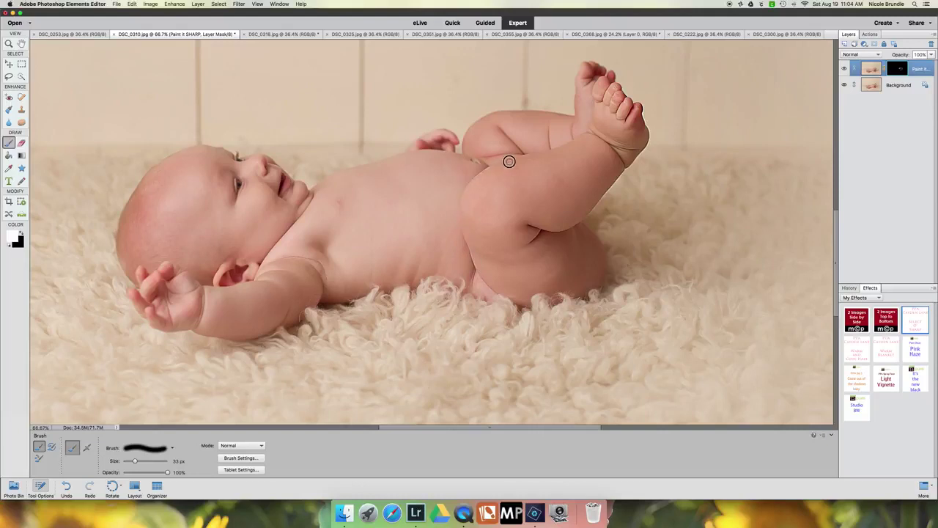
scroll(500, 167, down, 2)
scroll(500, 166, down, 1)
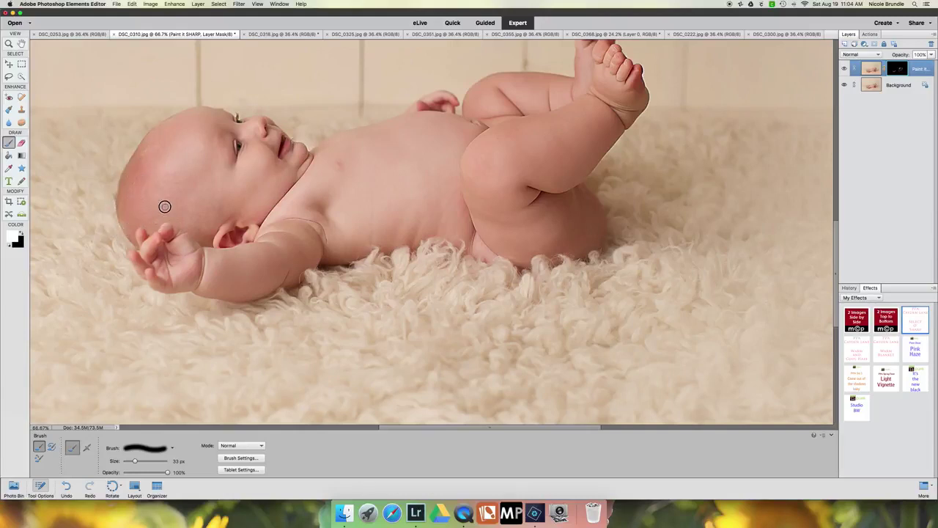
mouse_move(170, 202)
mouse_down()
mouse_move(151, 149)
mouse_move(177, 168)
mouse_up()
Fit the photo on screen, drop the Paint it SHARP layer to 20% opacity, and ready a black brush
click(9, 43)
click(199, 446)
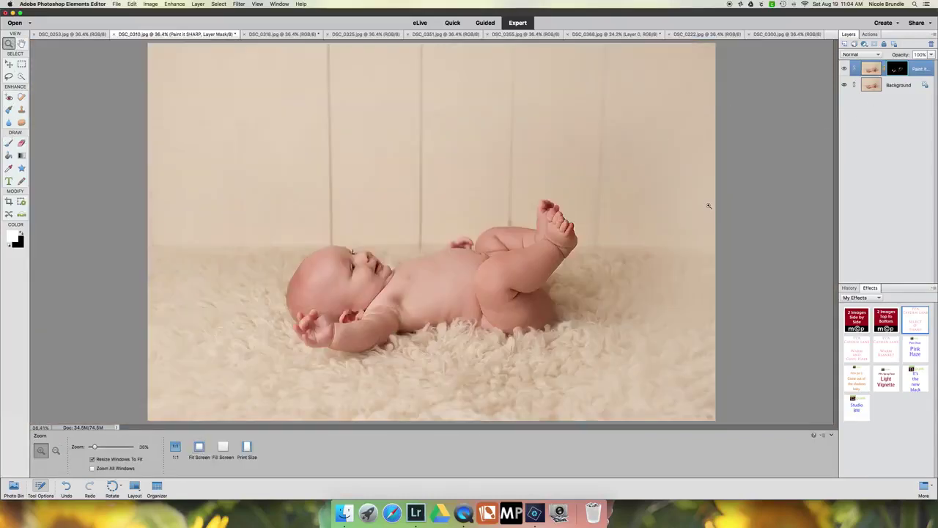
click(930, 54)
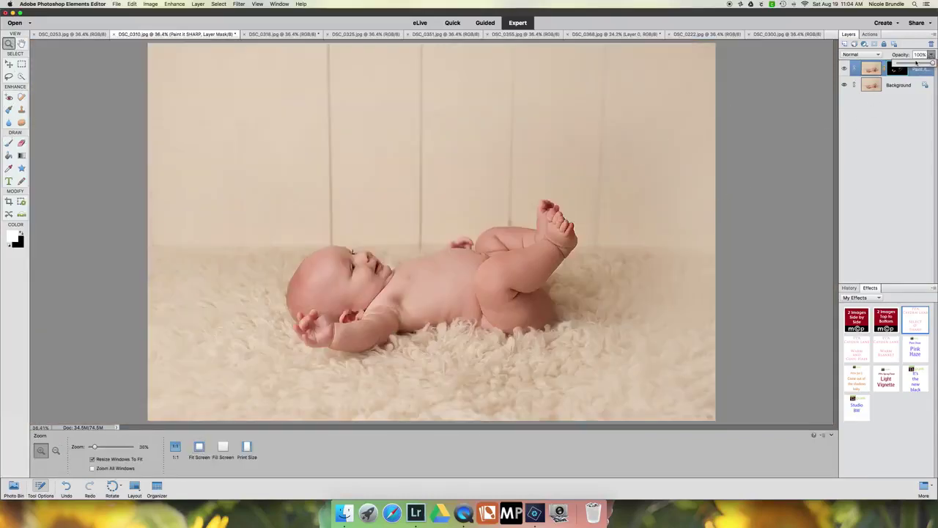
click(913, 64)
drag(913, 63, 901, 64)
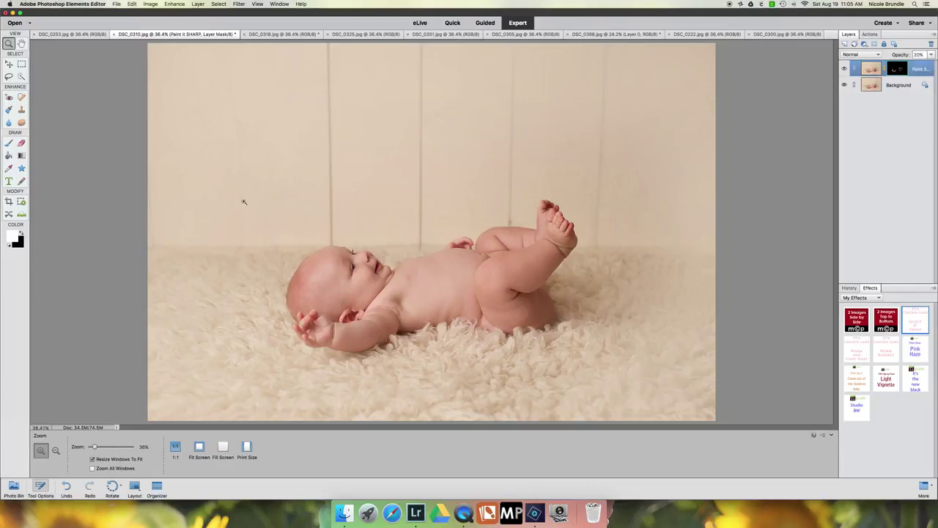
click(9, 143)
click(22, 233)
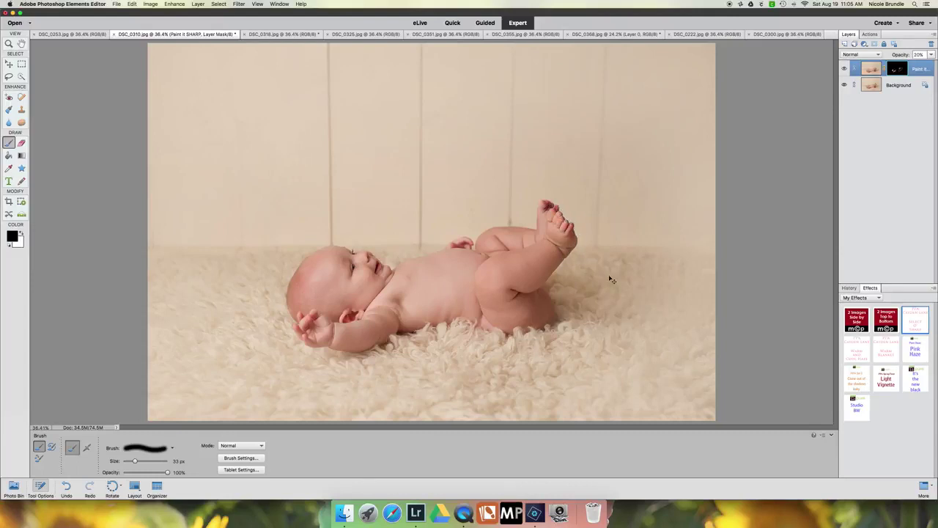
Merge the sharpening layer, add Light Vignette and a warm Cool/Warm toning effect, then flatten the image
key(ctrl+e)
double_click(887, 377)
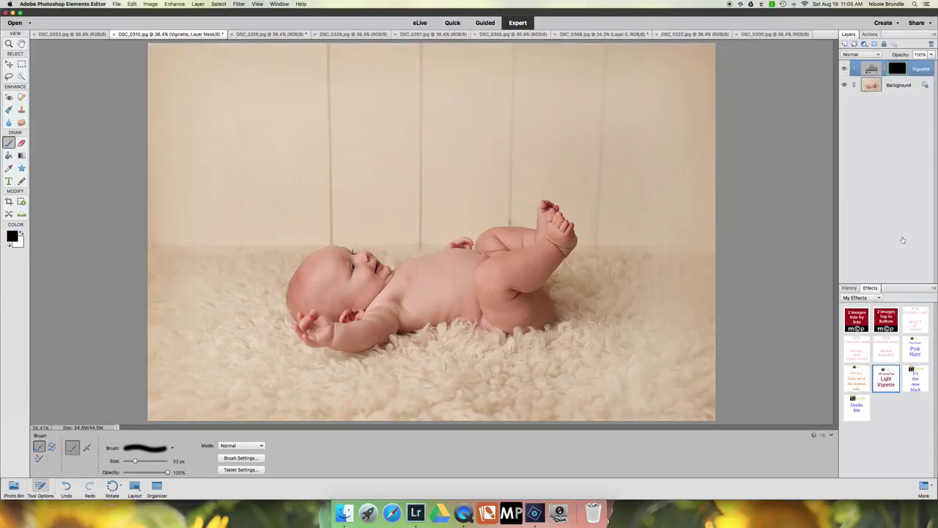
double_click(861, 351)
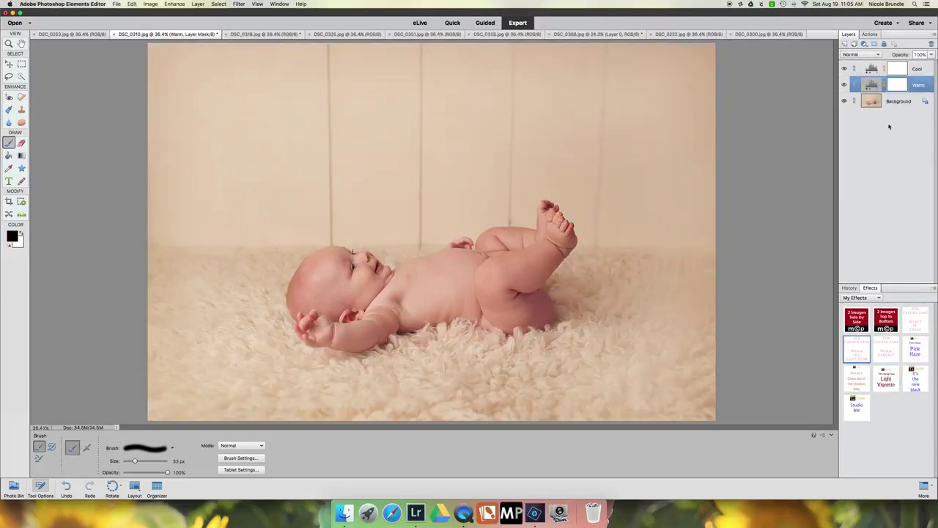
click(197, 5)
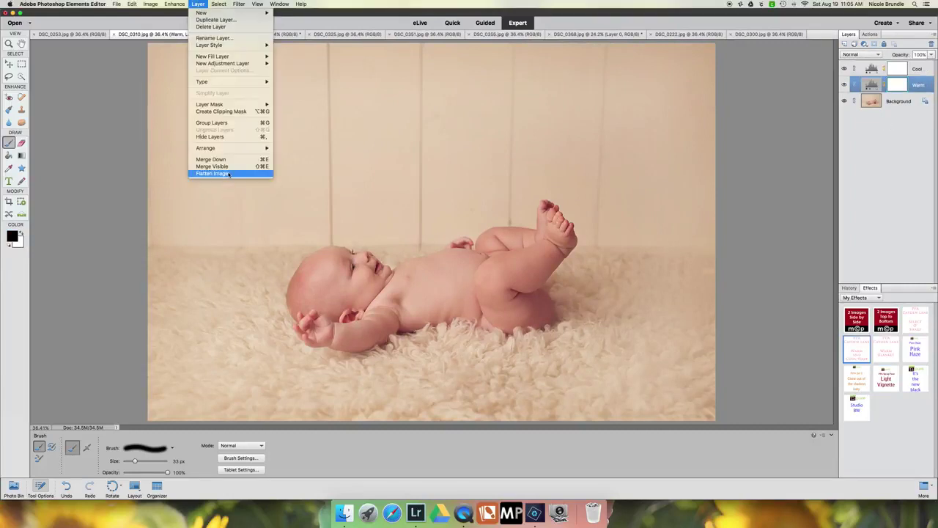
click(223, 175)
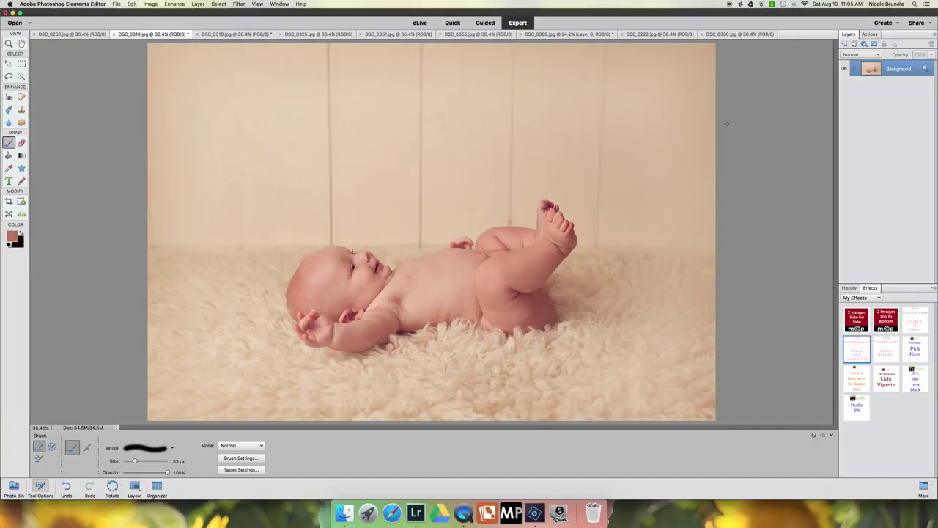
Play the Froggy B/W action from the artistic black & white set in Actions
click(870, 35)
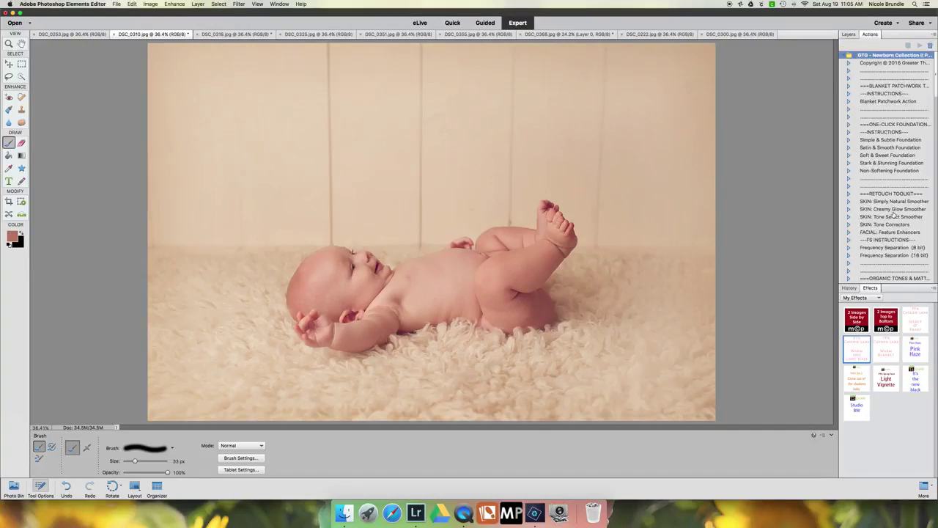
scroll(893, 214, down, 10)
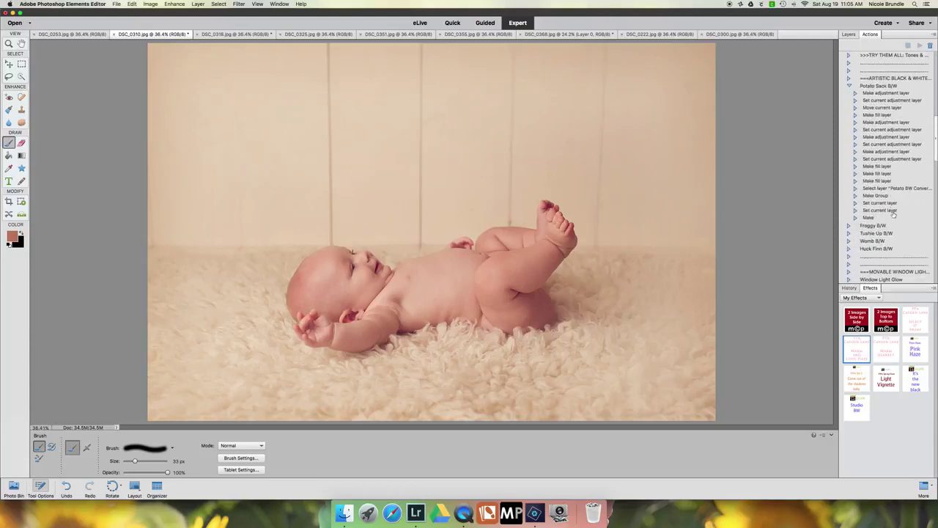
click(871, 226)
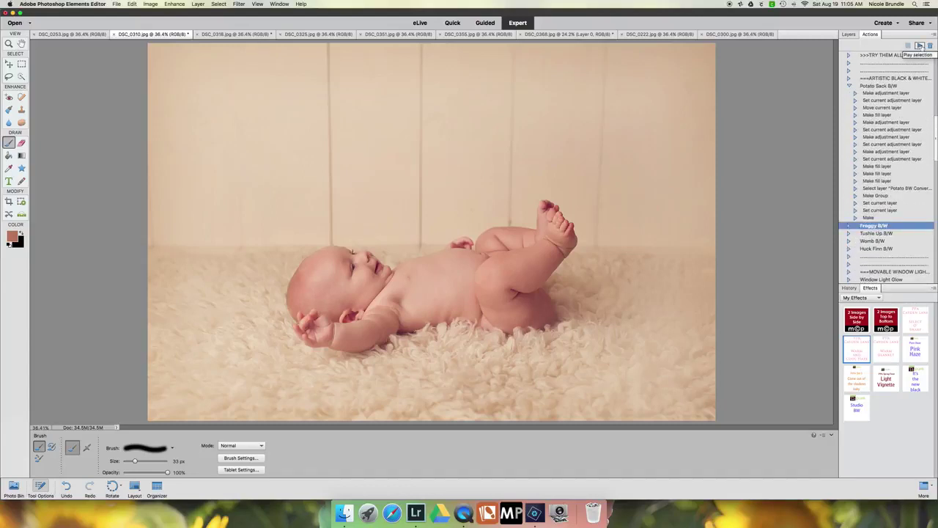
click(920, 46)
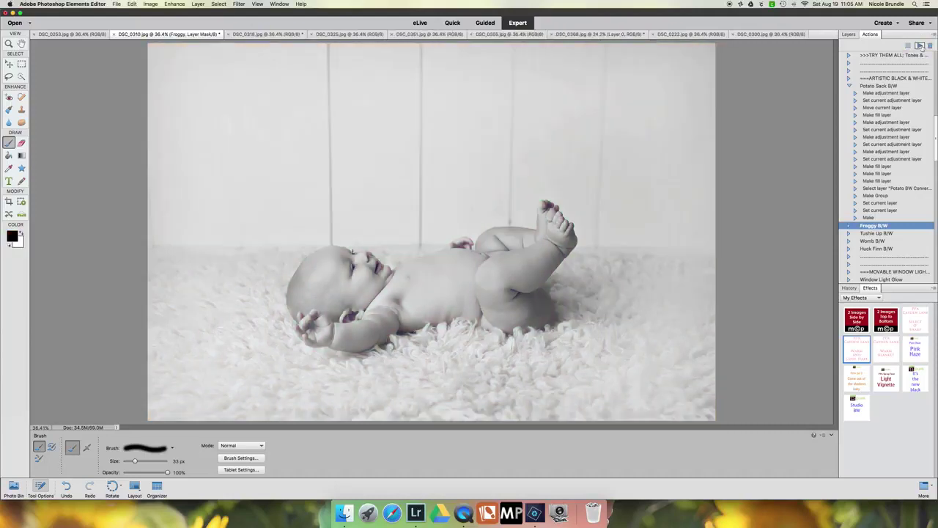